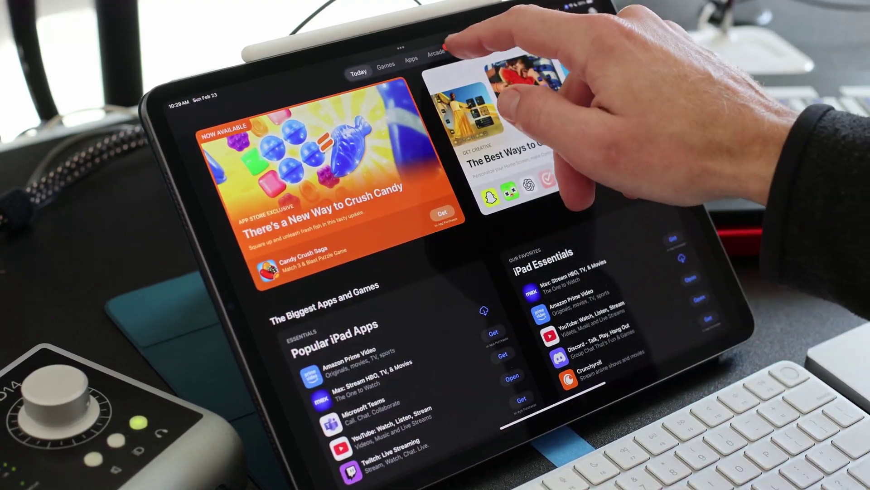
Step: Search the App Store for knobbler and open the Knobbler app from its product page
{"action": "left_click", "coordinate": [457, 47]}
{"action": "left_click", "coordinate": [249, 129]}
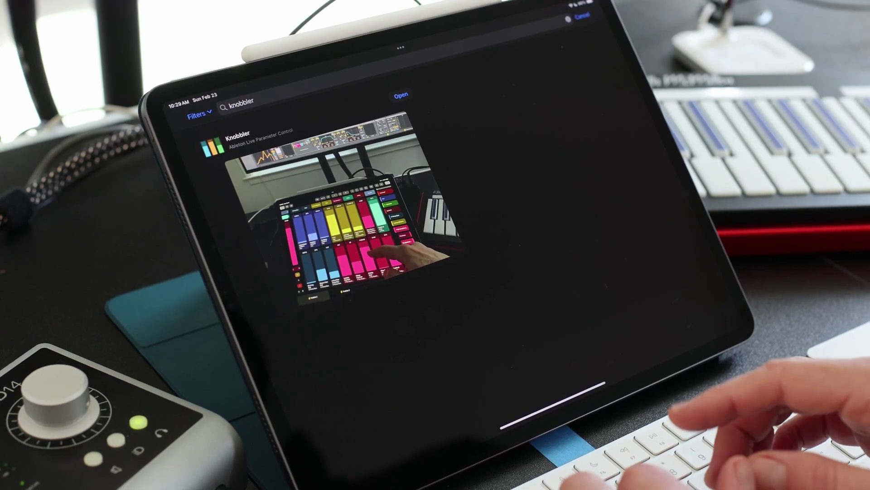
{"action": "left_click", "coordinate": [356, 204]}
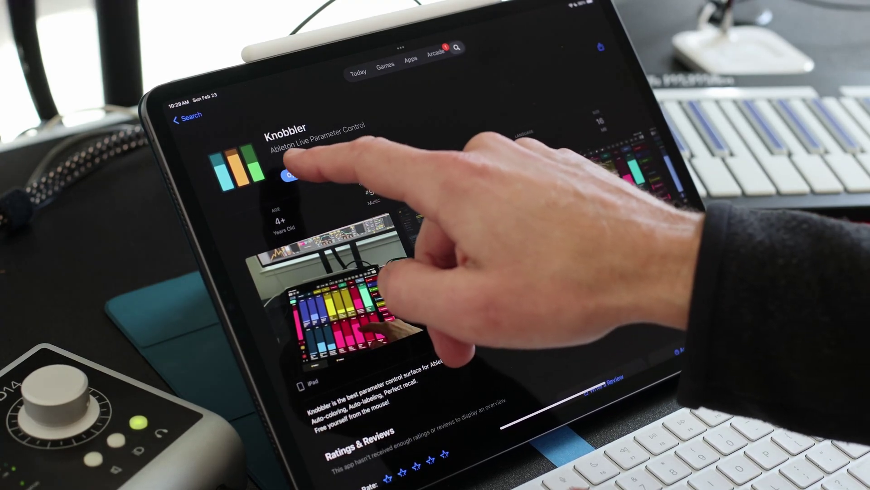
{"action": "left_click", "coordinate": [294, 173]}
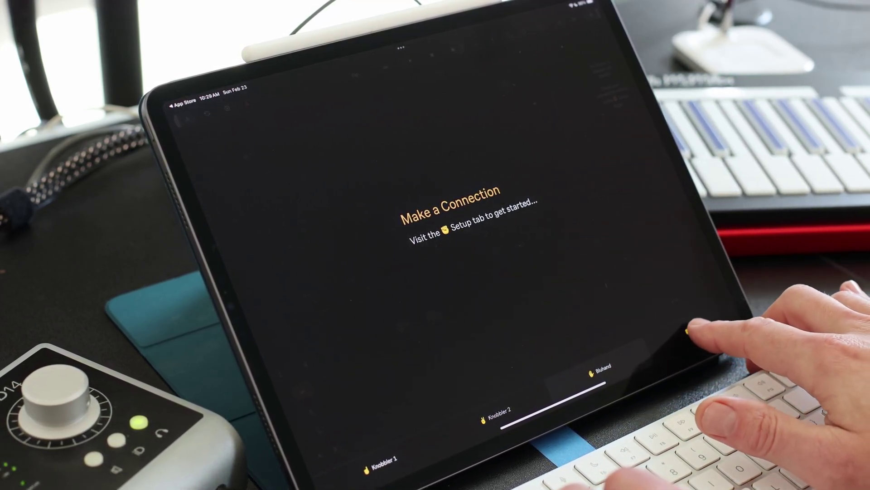
Step: Go to Knobbler's Setup page and follow its device download to get the latest Knobbler4 device, v27, from the Knobbler4 web page
{"action": "left_click", "coordinate": [696, 330]}
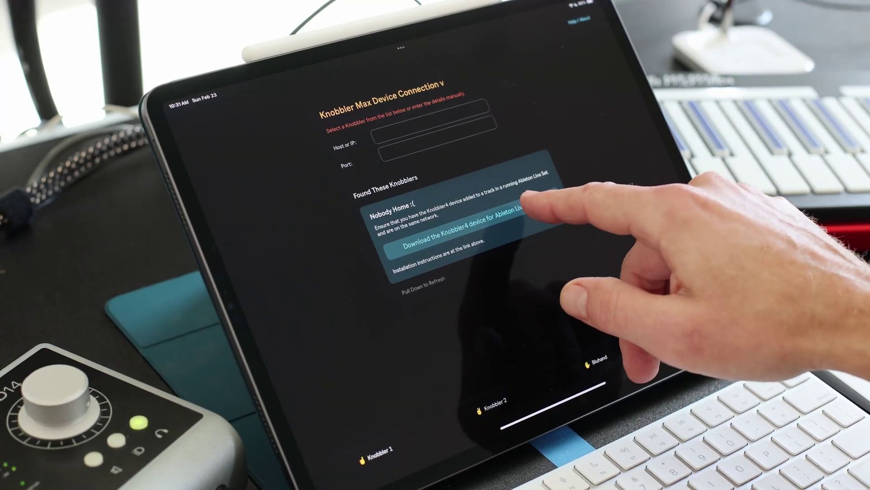
{"action": "left_click", "coordinate": [521, 204]}
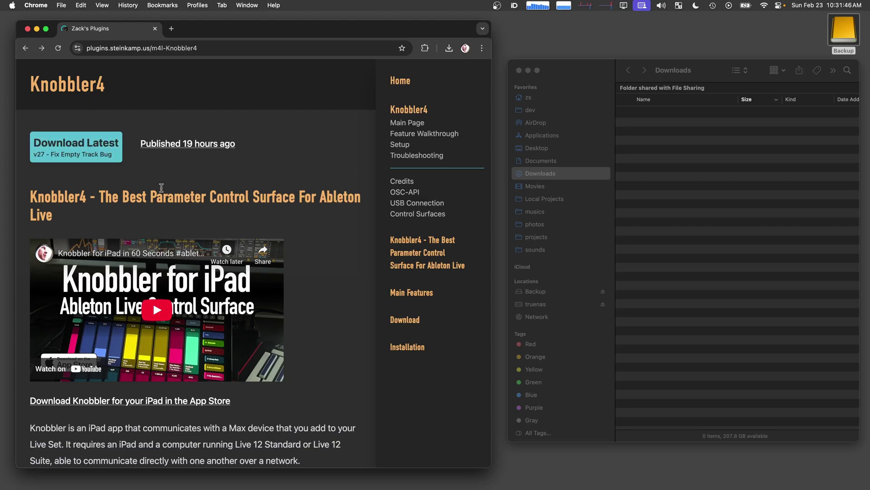
{"action": "left_click", "coordinate": [86, 158]}
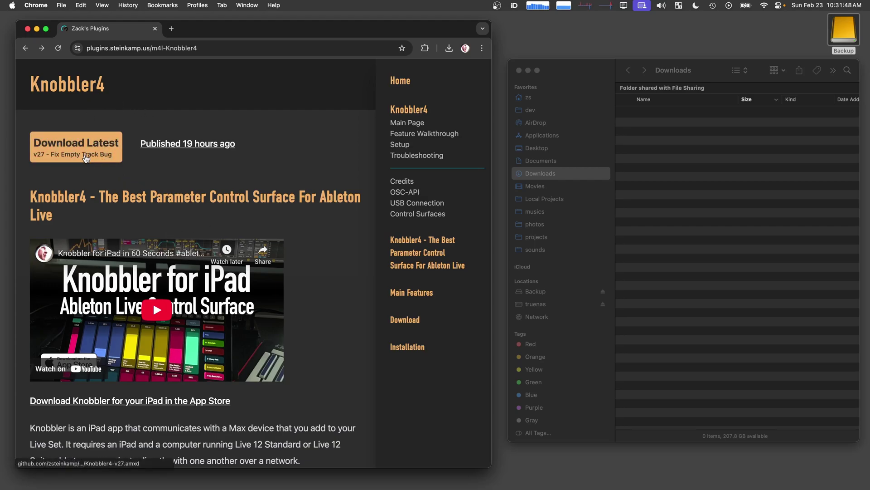
{"action": "left_click", "coordinate": [85, 156]}
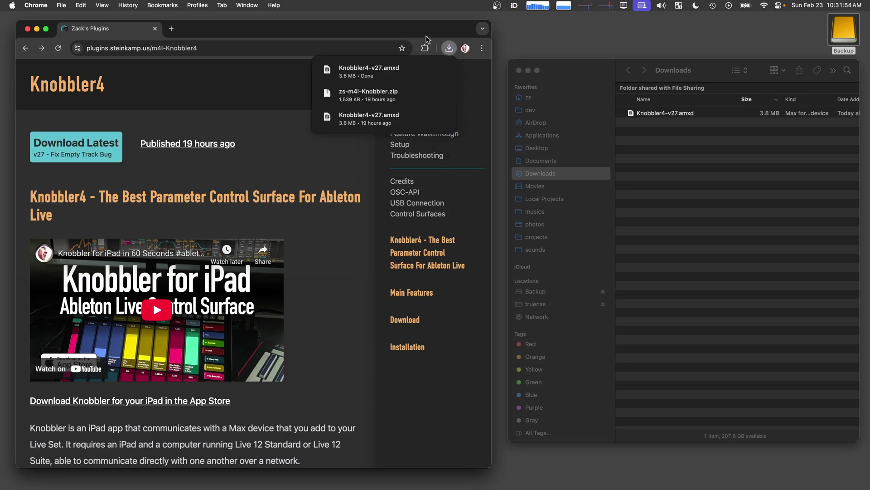
{"action": "left_click", "coordinate": [420, 33]}
Step: Copy Knobbler4-v27.amxd from the Downloads folder into the User Library in Ableton Live
{"action": "left_click", "coordinate": [700, 159]}
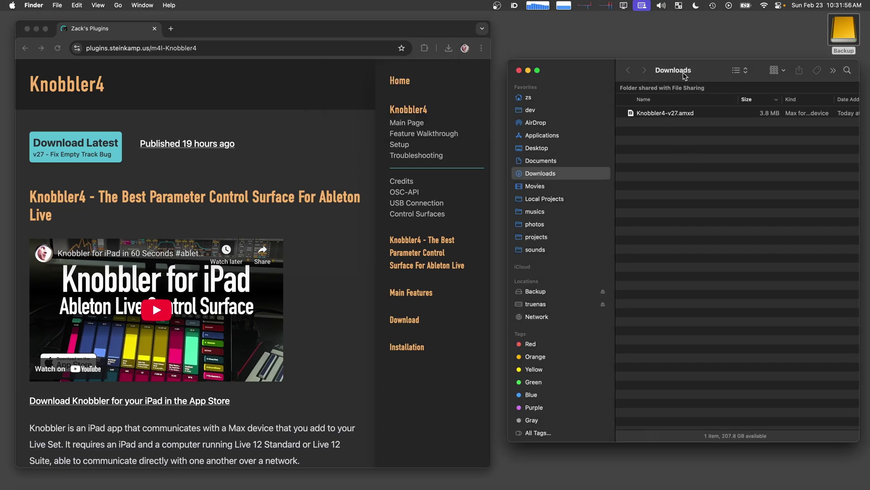
{"action": "left_click_drag", "start_coordinate": [684, 76], "coordinate": [677, 83]}
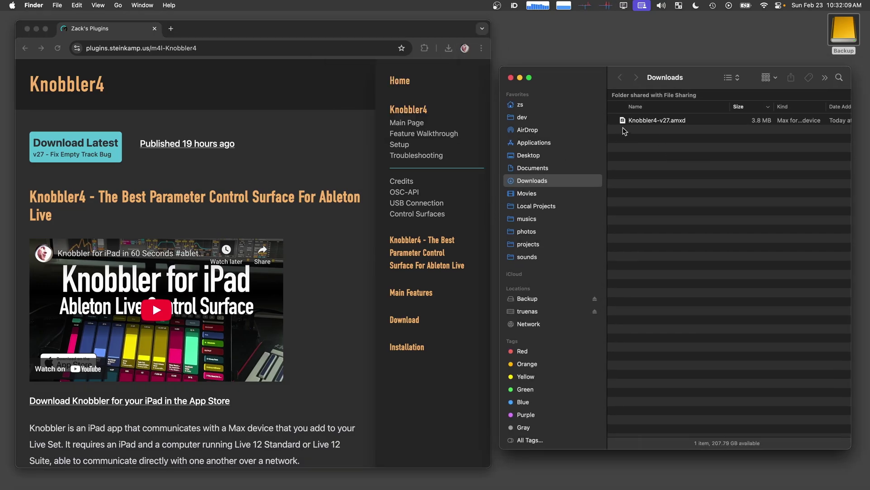
{"action": "left_click", "coordinate": [655, 121]}
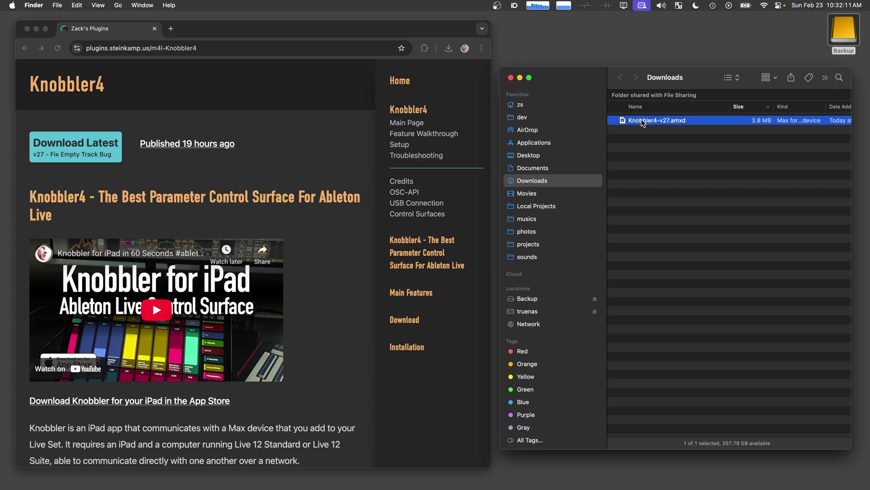
{"action": "key", "text": "ctrl+Left"}
{"action": "left_click_drag", "start_coordinate": [643, 124], "coordinate": [33, 207]}
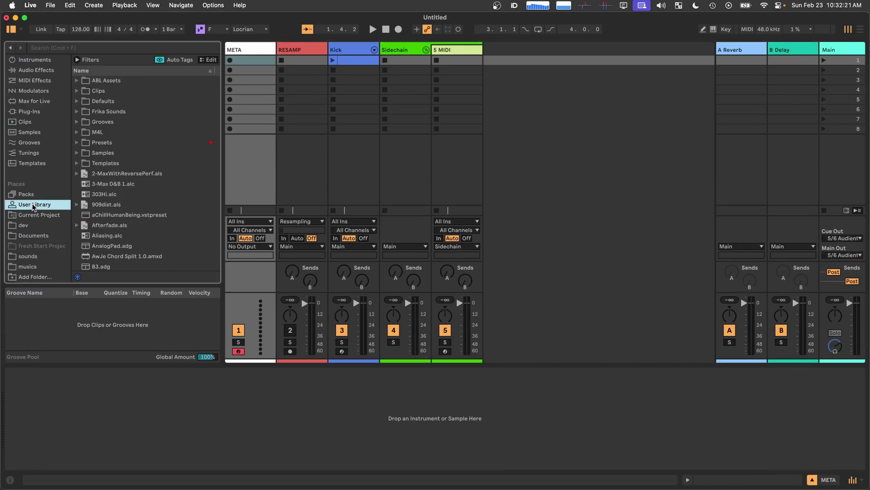
Step: Find Knobbler4-v27.amxd in the User Library and add the device to the META track, keeping that track selected
{"action": "scroll", "coordinate": [108, 193], "scroll_direction": "down", "scroll_amount": 10}
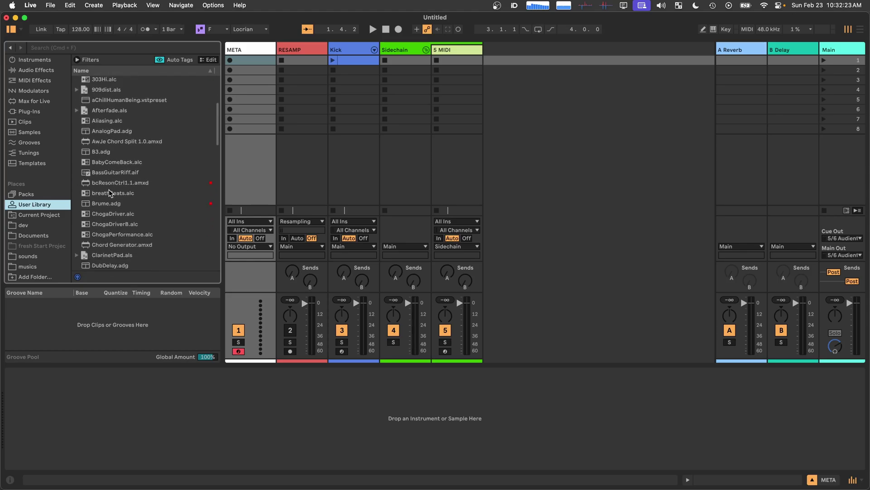
{"action": "scroll", "coordinate": [109, 192], "scroll_direction": "down", "scroll_amount": 5}
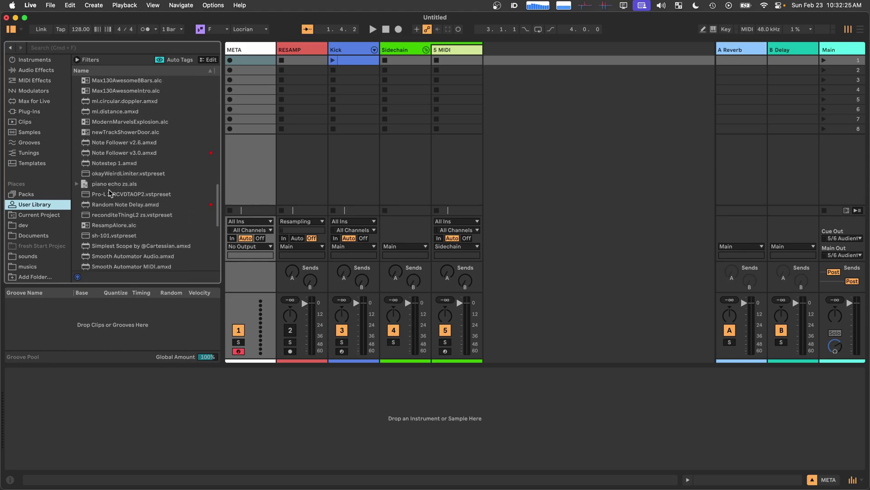
{"action": "scroll", "coordinate": [109, 193], "scroll_direction": "up", "scroll_amount": 3}
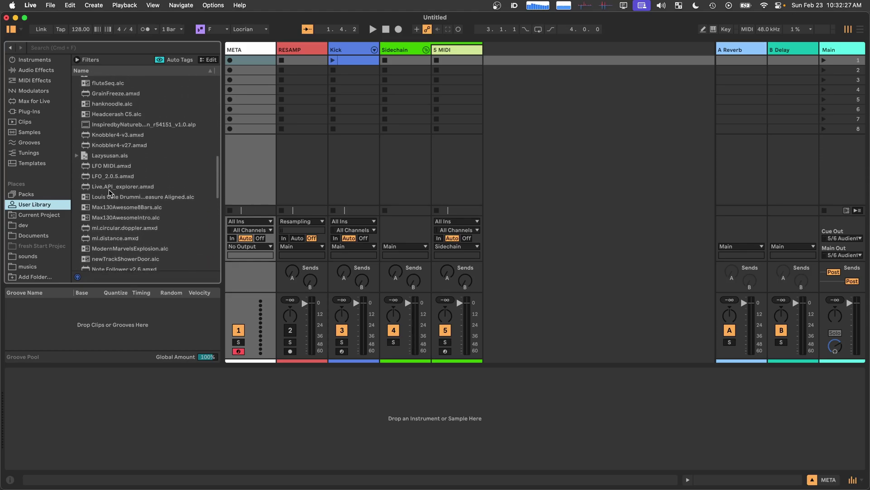
{"action": "left_click", "coordinate": [111, 146]}
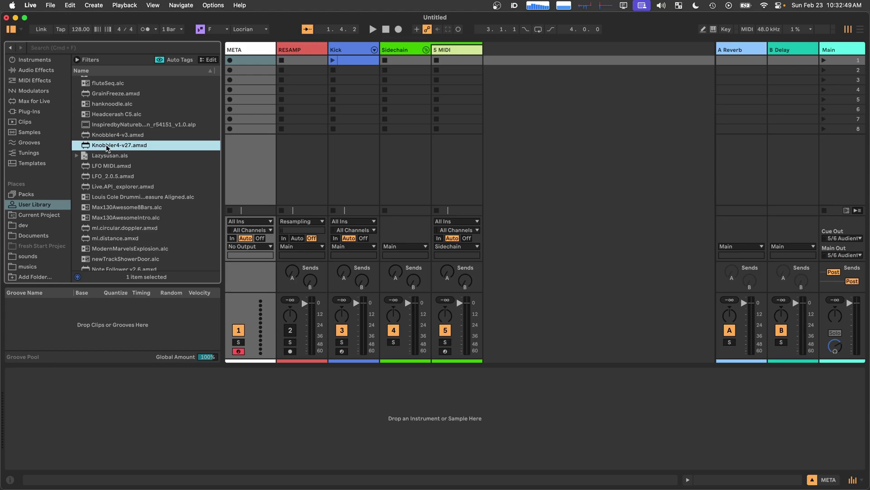
{"action": "left_click_drag", "start_coordinate": [107, 148], "coordinate": [145, 405]}
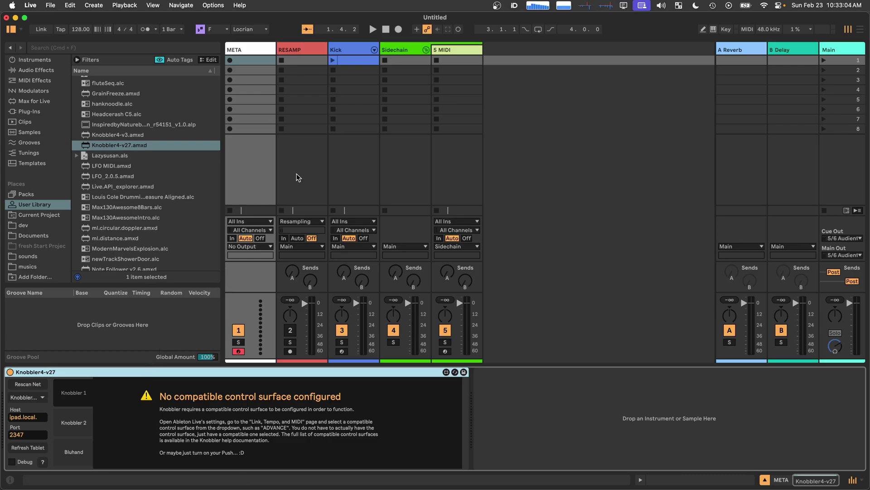
{"action": "left_click", "coordinate": [298, 53]}
{"action": "left_click", "coordinate": [255, 50]}
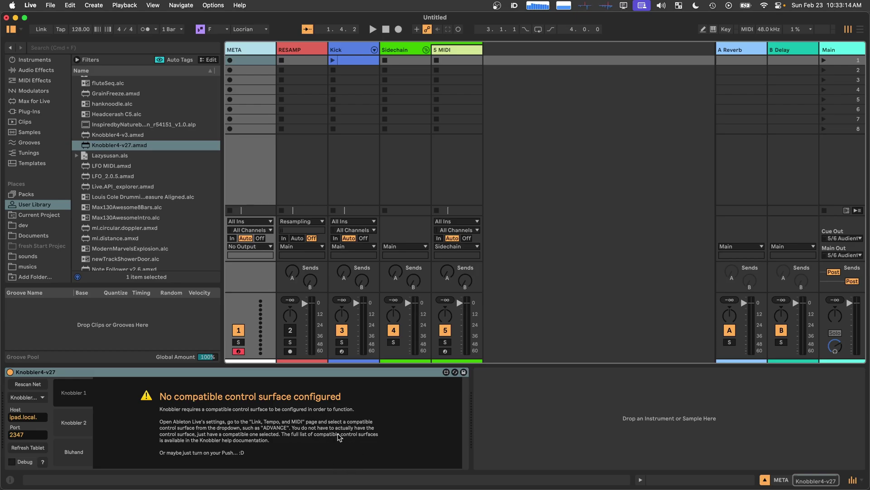
Step: Assign ADVANCE as control surface 1 in Live's Link, Tempo & MIDI settings and close the settings
{"action": "key", "text": "super+comma"}
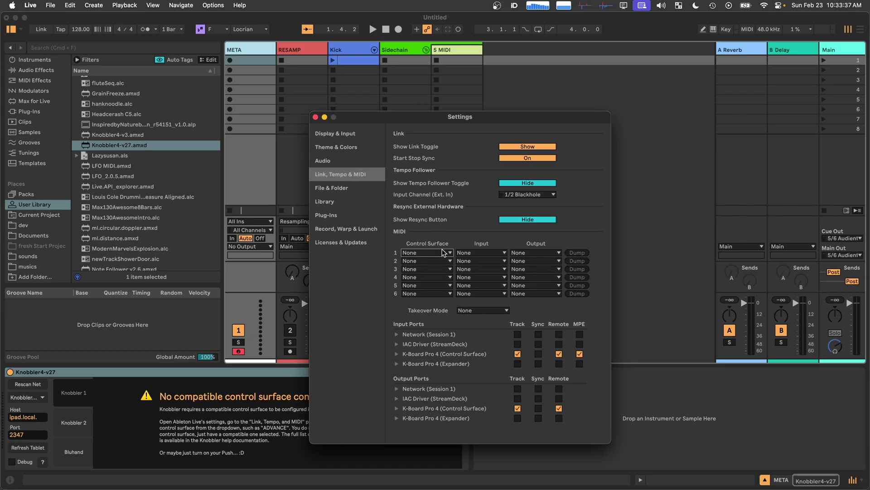
{"action": "left_click", "coordinate": [444, 252]}
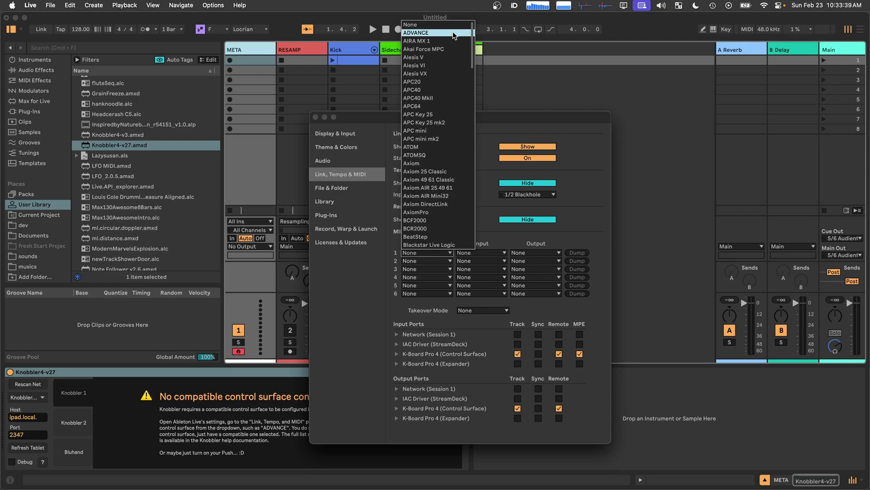
{"action": "left_click", "coordinate": [454, 33]}
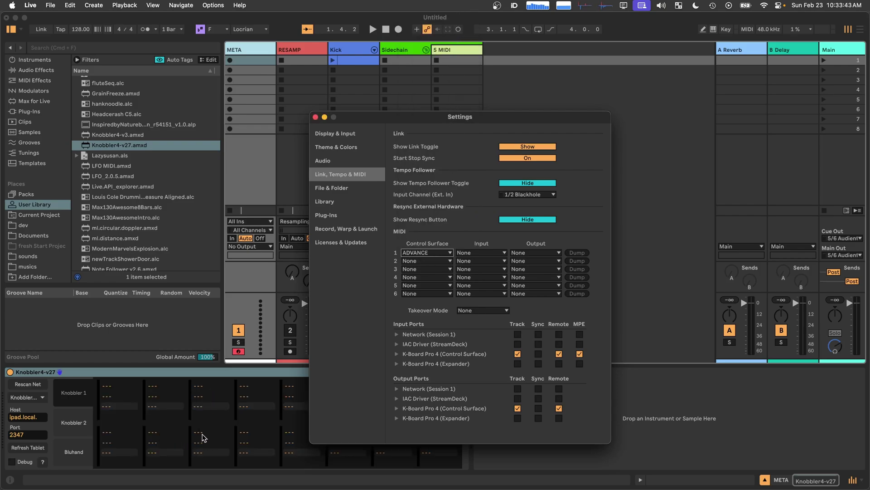
{"action": "left_click", "coordinate": [316, 117]}
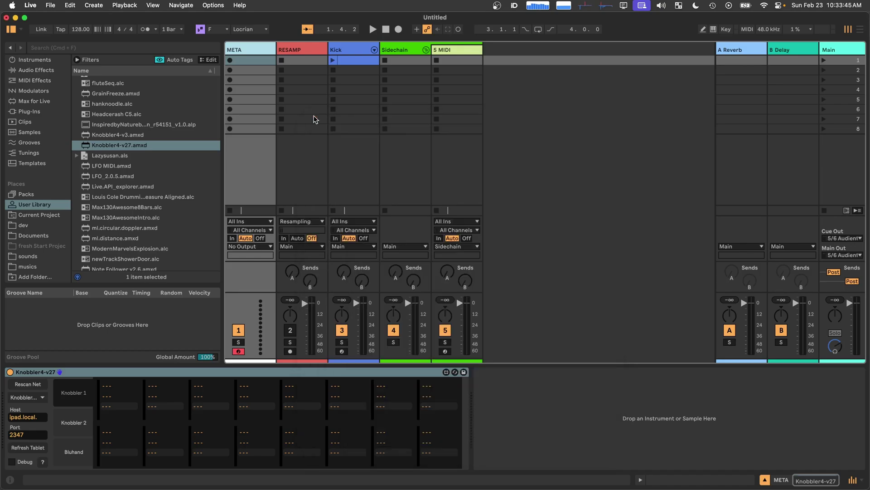
Step: Examine the control surface's hand marker by selecting the Utility and spectrum-z devices on the RESAMP track, and return to META
{"action": "left_click", "coordinate": [312, 49]}
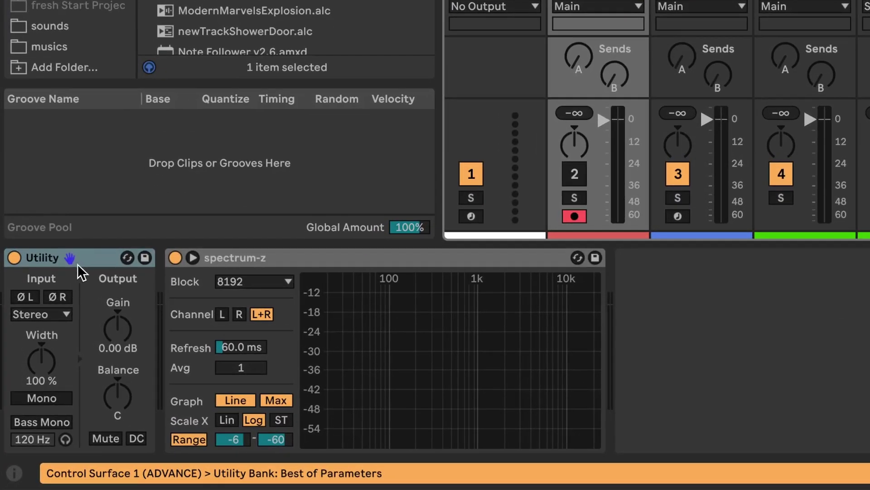
{"action": "left_click", "coordinate": [240, 257]}
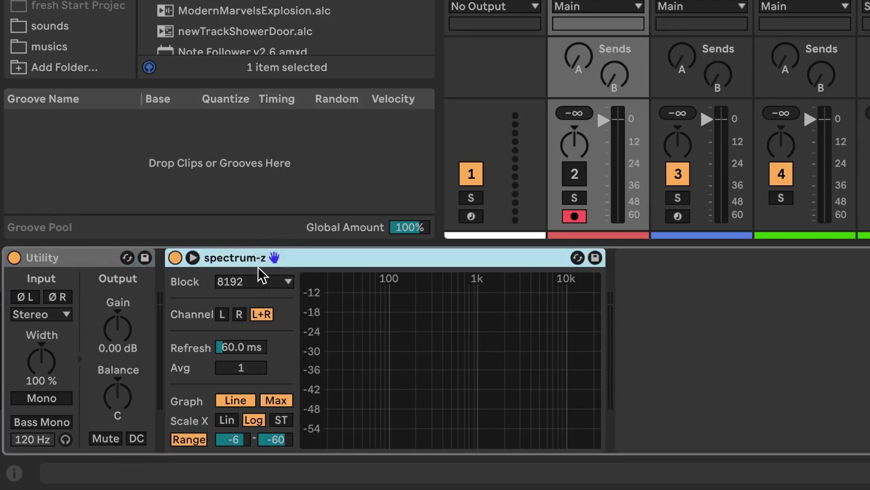
{"action": "left_click", "coordinate": [86, 260]}
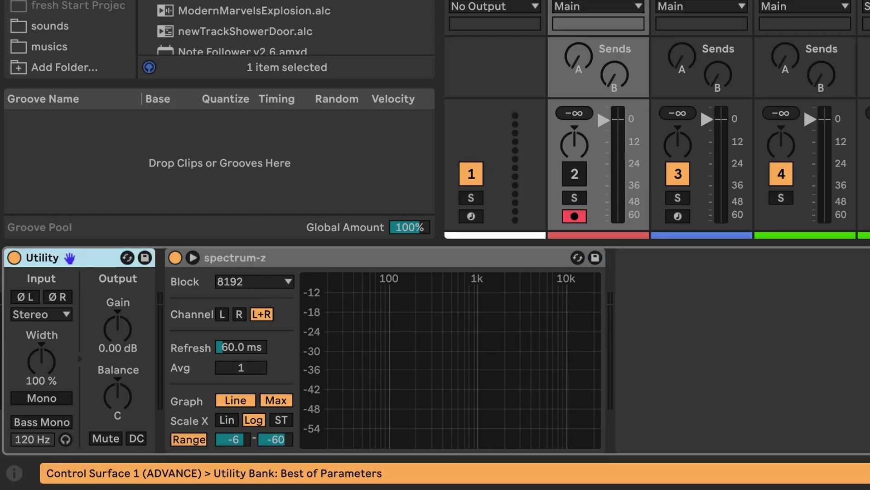
{"action": "left_click", "coordinate": [495, 136]}
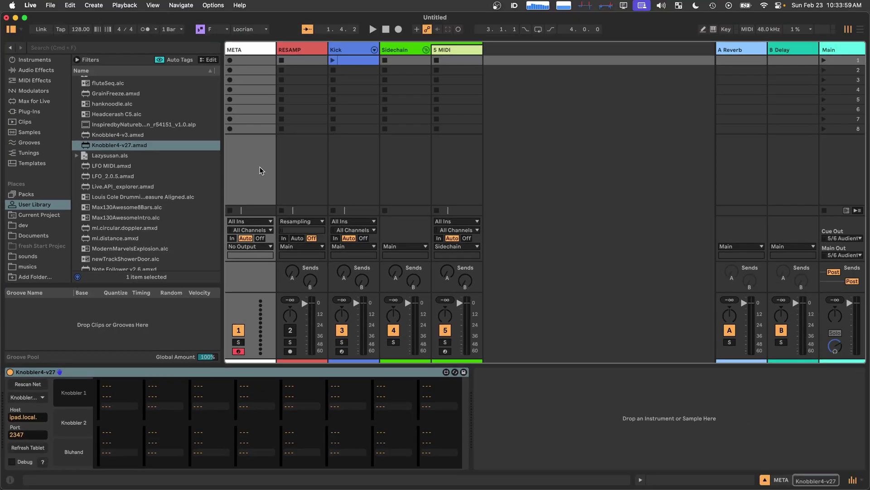
Step: Rescan the network from the Knobbler4-v27 device and choose Knobbler App (iPad) as its connection
{"action": "left_click", "coordinate": [92, 375]}
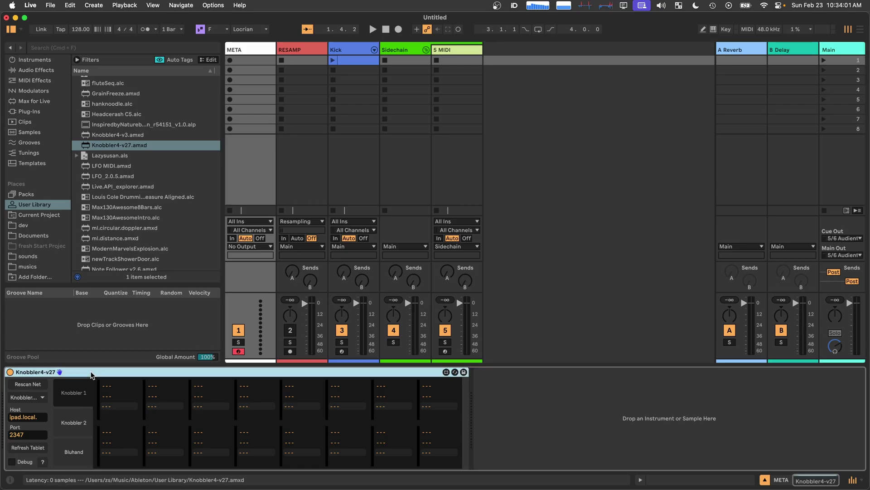
{"action": "left_click", "coordinate": [24, 385]}
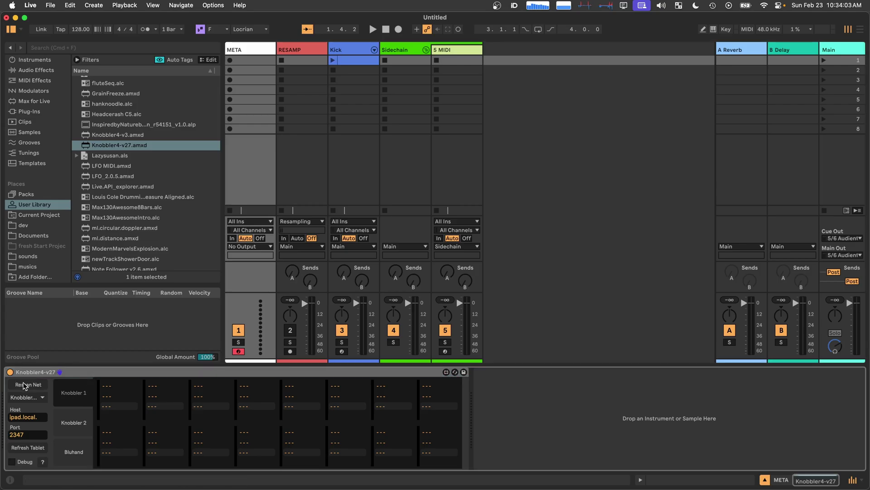
{"action": "left_click", "coordinate": [42, 398]}
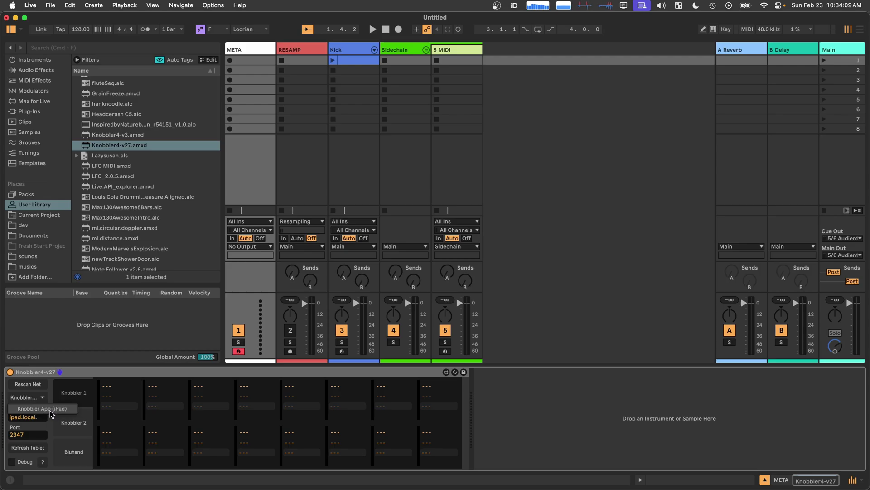
{"action": "left_click", "coordinate": [50, 409]}
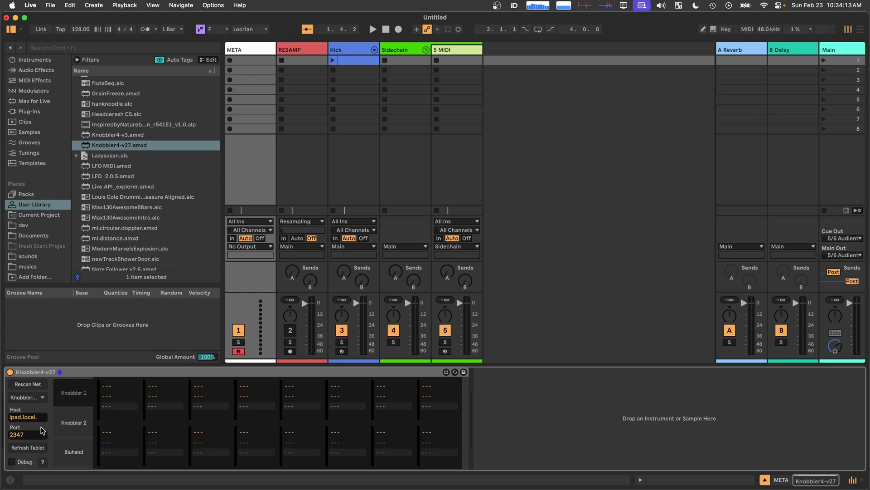
{"action": "left_click", "coordinate": [81, 373]}
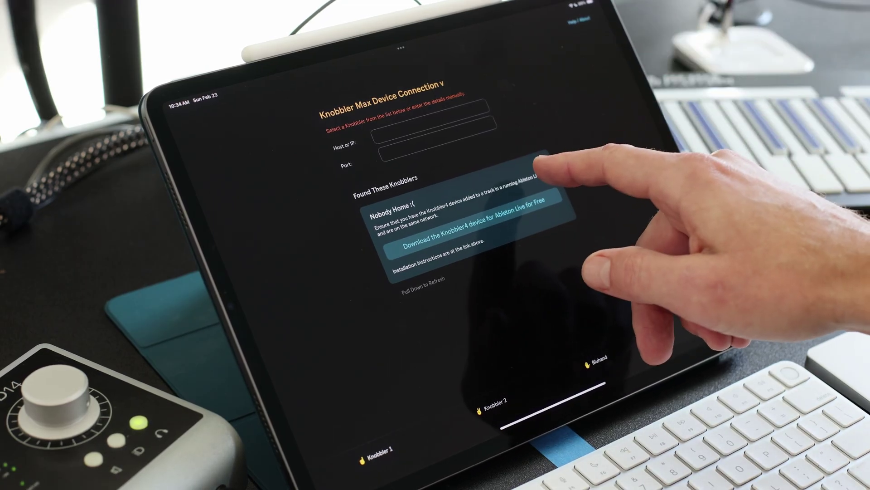
Step: Switch to the Knobbler app on the iPad, refresh the found Knobblers and connect to the music.local Knobbler4 Device
{"action": "left_click_drag", "start_coordinate": [529, 200], "coordinate": [558, 287]}
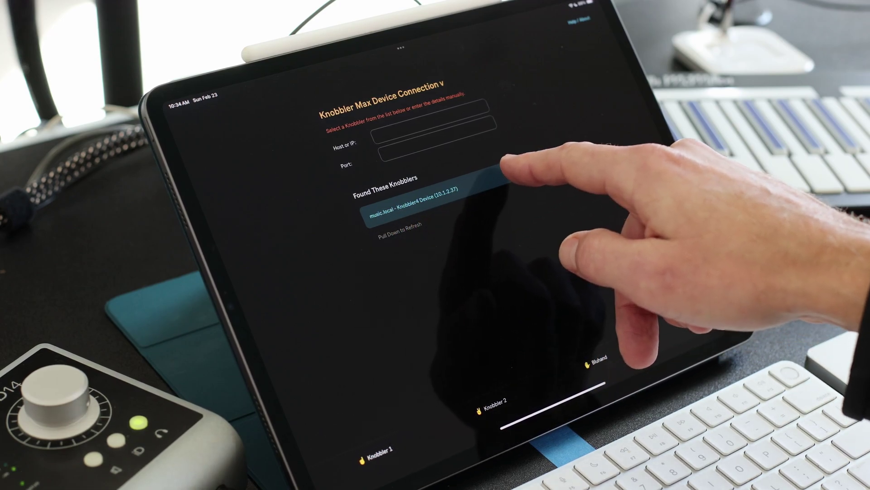
{"action": "left_click", "coordinate": [495, 181]}
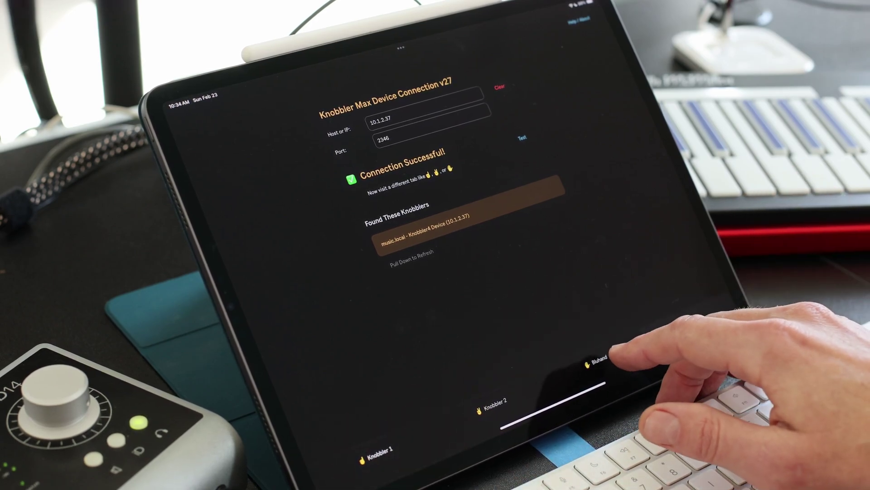
Step: Open Bluhand on the iPad, select the Kick track from it, and show that track's device chain in Live
{"action": "left_click", "coordinate": [597, 360]}
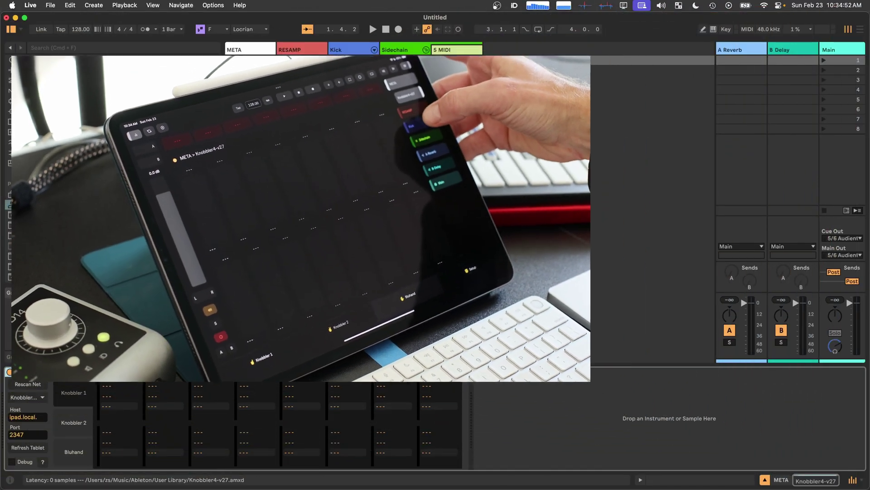
{"action": "left_click", "coordinate": [486, 117]}
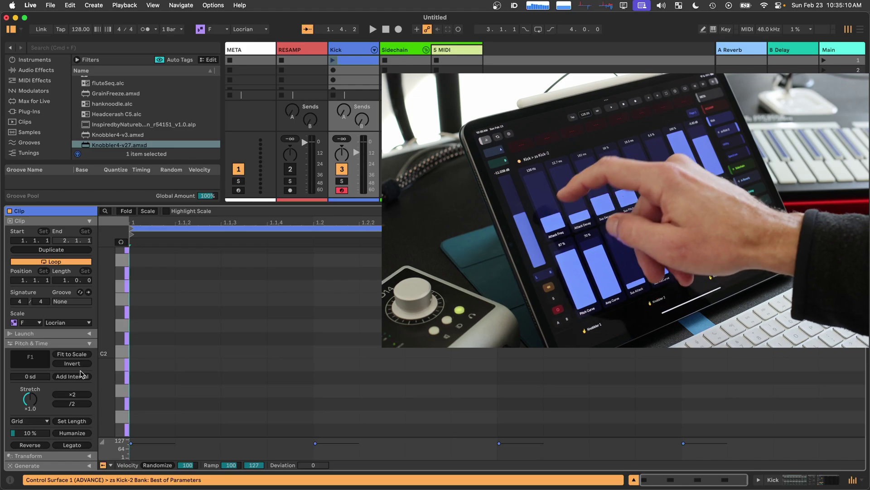
{"action": "key", "text": "shift+Tab"}
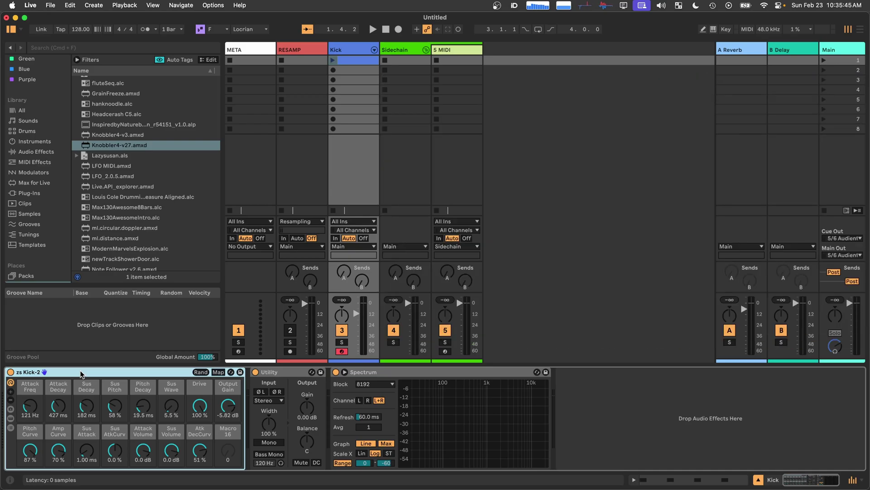
Step: Switch to Chrome, open the Knobbler4 Troubleshooting page, and examine its network permission settings for macOS, iOS and Windows
{"action": "key", "text": "super+Tab"}
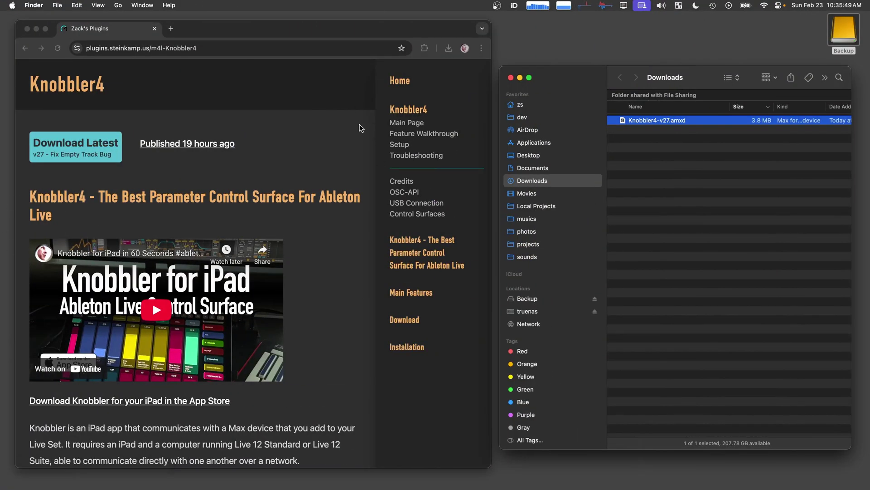
{"action": "left_click", "coordinate": [402, 158]}
{"action": "left_click", "coordinate": [415, 159]}
{"action": "scroll", "coordinate": [276, 295], "scroll_direction": "down", "scroll_amount": 15}
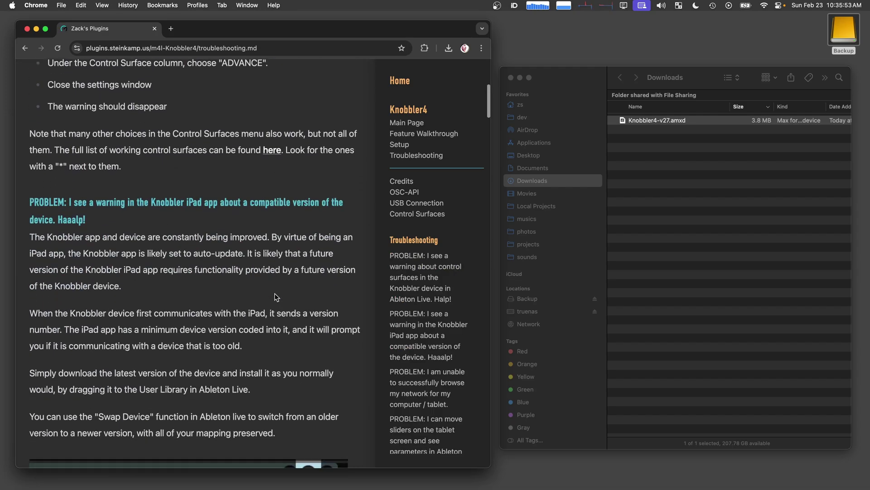
{"action": "scroll", "coordinate": [277, 297], "scroll_direction": "down", "scroll_amount": 15}
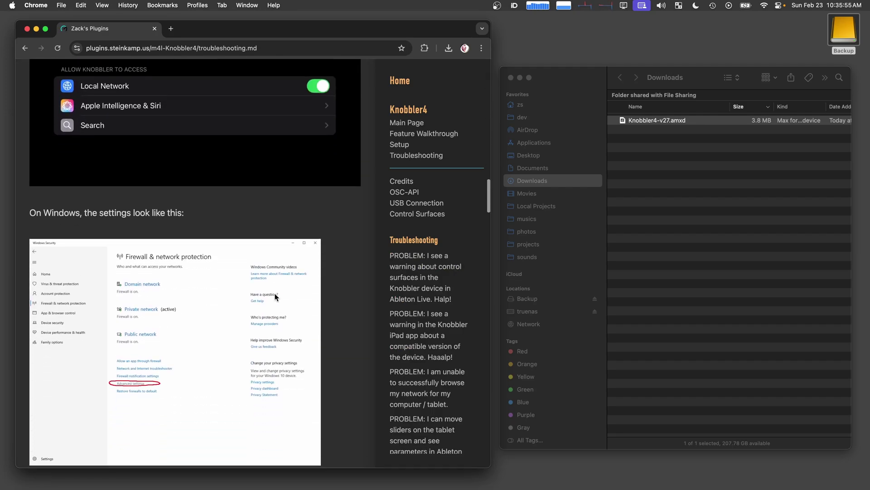
{"action": "scroll", "coordinate": [276, 297], "scroll_direction": "down", "scroll_amount": 10}
{"action": "scroll", "coordinate": [276, 297], "scroll_direction": "up", "scroll_amount": 10}
{"action": "scroll", "coordinate": [276, 297], "scroll_direction": "up", "scroll_amount": 10}
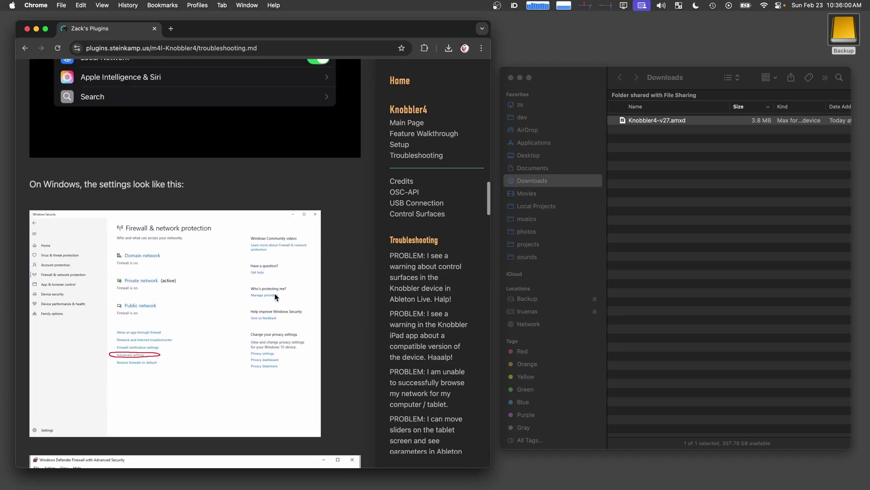
{"action": "scroll", "coordinate": [277, 296], "scroll_direction": "down", "scroll_amount": 5}
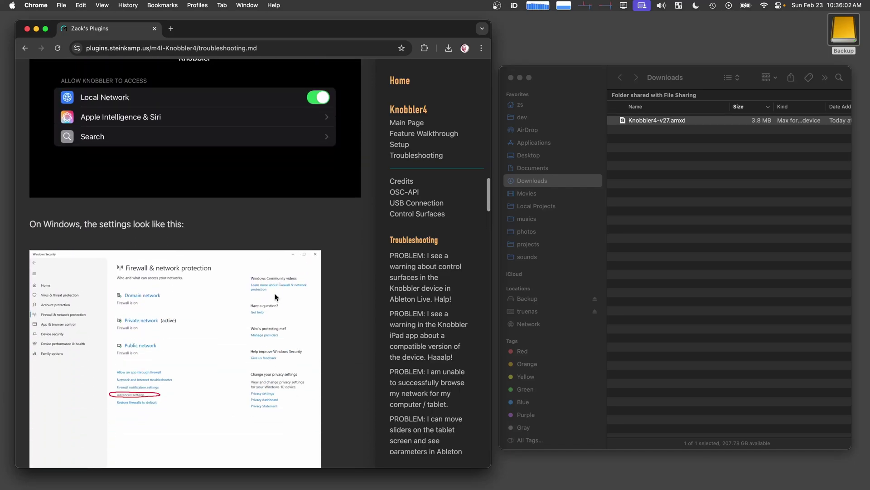
{"action": "scroll", "coordinate": [276, 296], "scroll_direction": "up", "scroll_amount": 10}
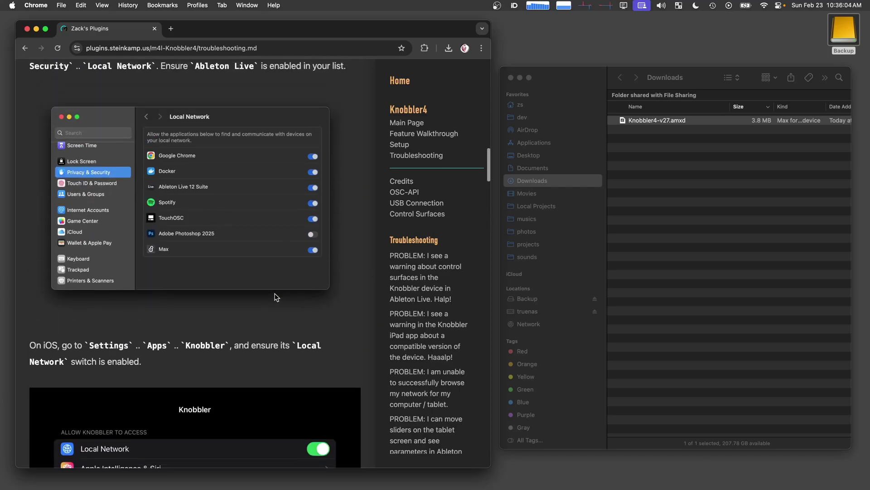
{"action": "scroll", "coordinate": [277, 297], "scroll_direction": "down", "scroll_amount": 1}
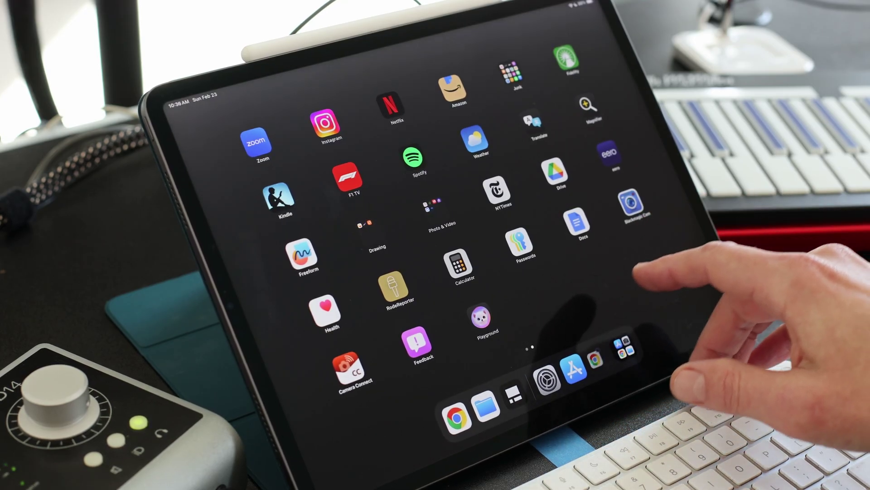
Step: Open the iPad's Settings and check Knobbler's Local Network permission under Privacy & Security
{"action": "left_click", "coordinate": [547, 379]}
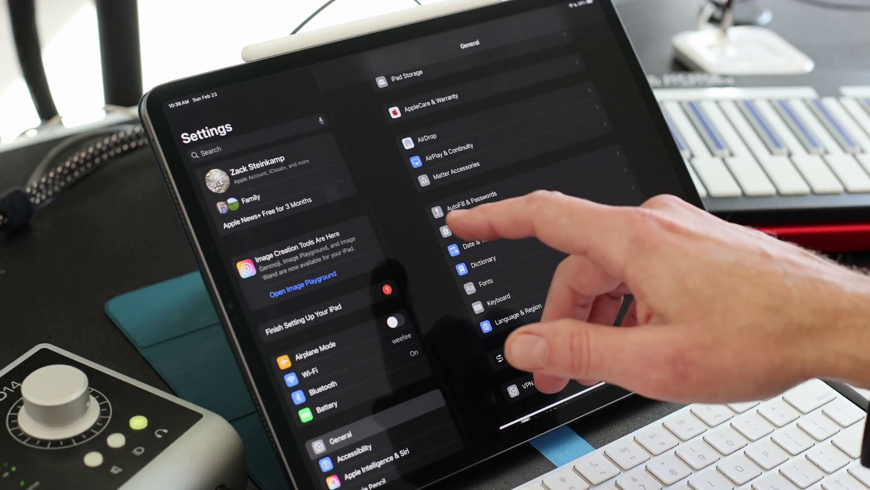
{"action": "scroll", "coordinate": [363, 318], "scroll_direction": "down", "scroll_amount": 6}
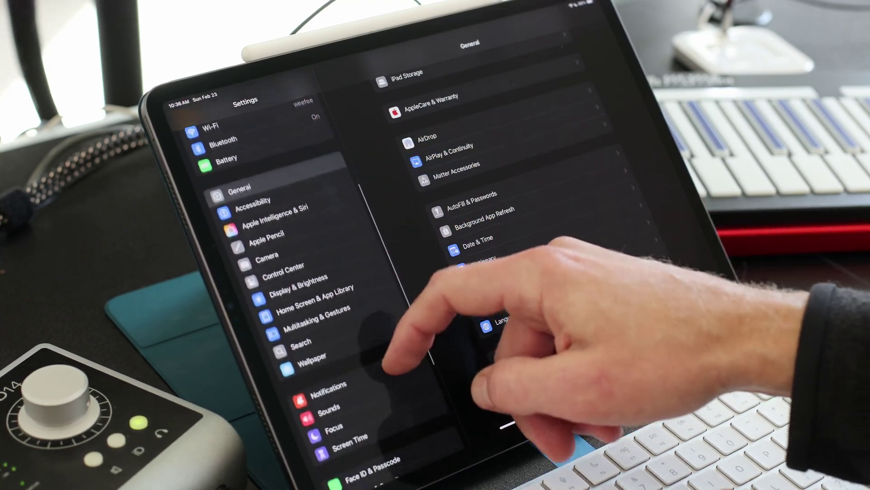
{"action": "scroll", "coordinate": [385, 370], "scroll_direction": "down", "scroll_amount": 3}
{"action": "left_click", "coordinate": [326, 364]}
{"action": "scroll", "coordinate": [635, 272], "scroll_direction": "down", "scroll_amount": 10}
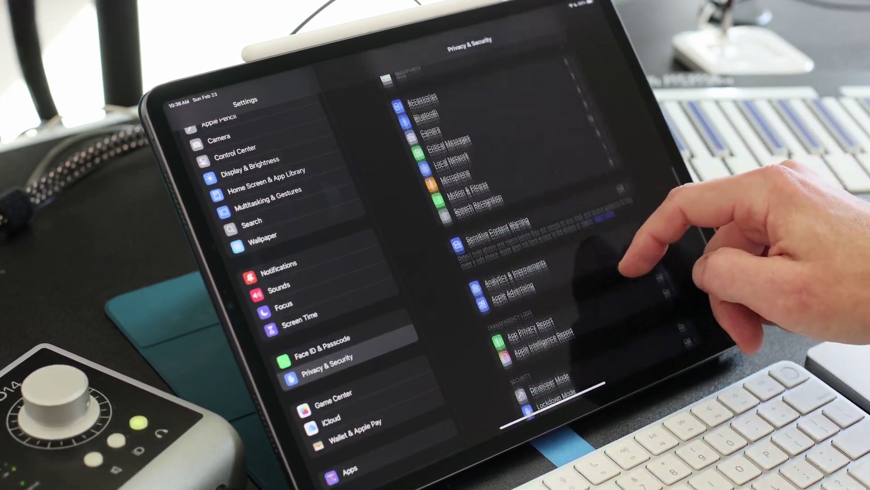
{"action": "left_click", "coordinate": [512, 152]}
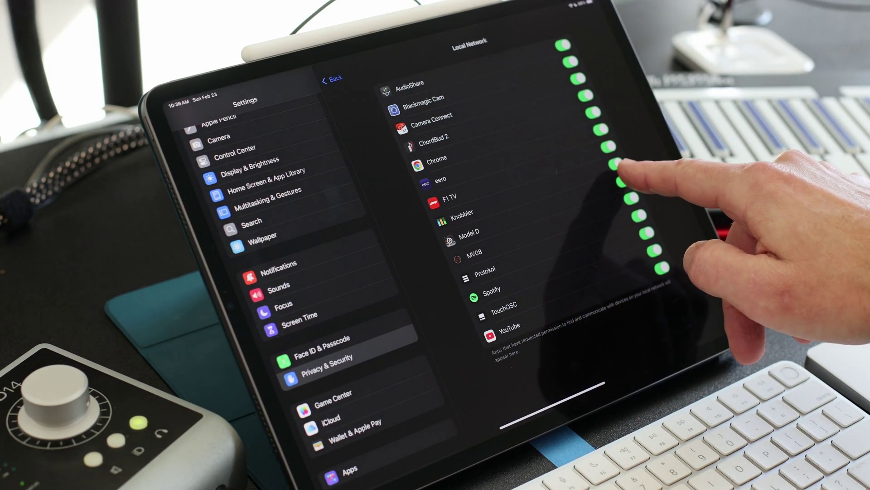
Step: Switch back to the Knobbler app, view the Attack Freq and Attack Decay sliders on Knobbler 1, and return to Bluhand
{"action": "left_click_drag", "start_coordinate": [567, 398], "coordinate": [594, 204]}
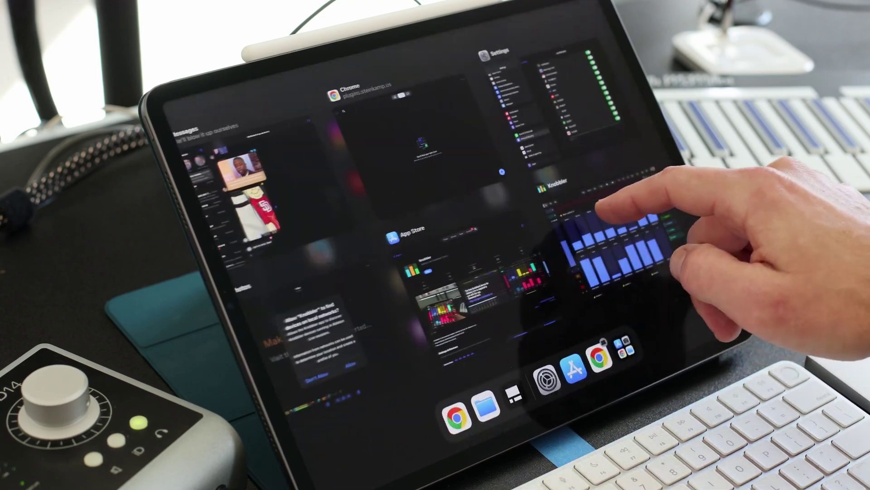
{"action": "left_click", "coordinate": [596, 204]}
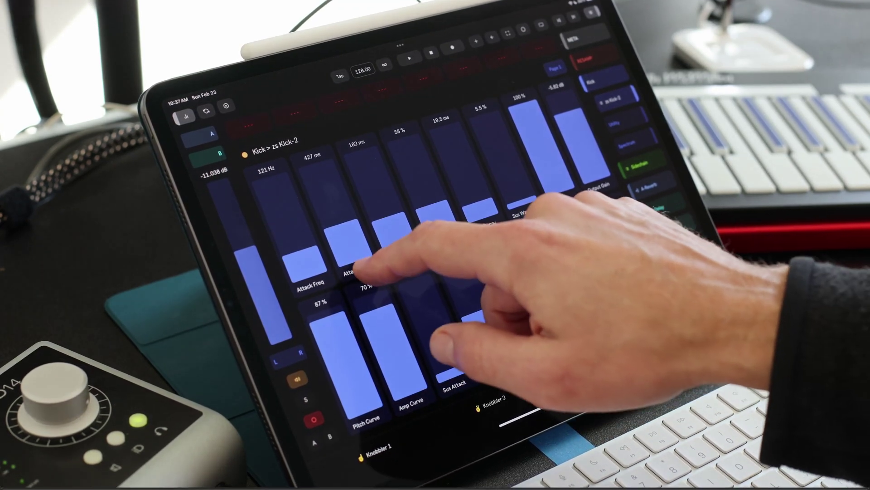
{"action": "left_click", "coordinate": [390, 449]}
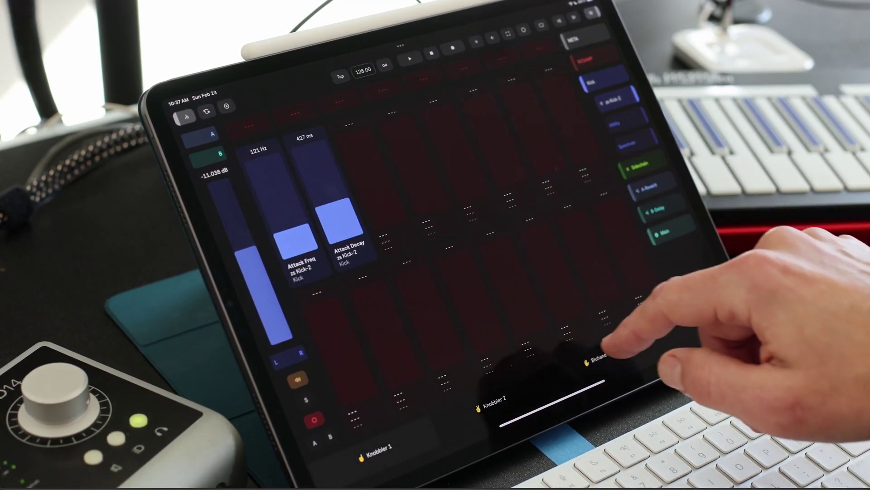
{"action": "left_click", "coordinate": [594, 359]}
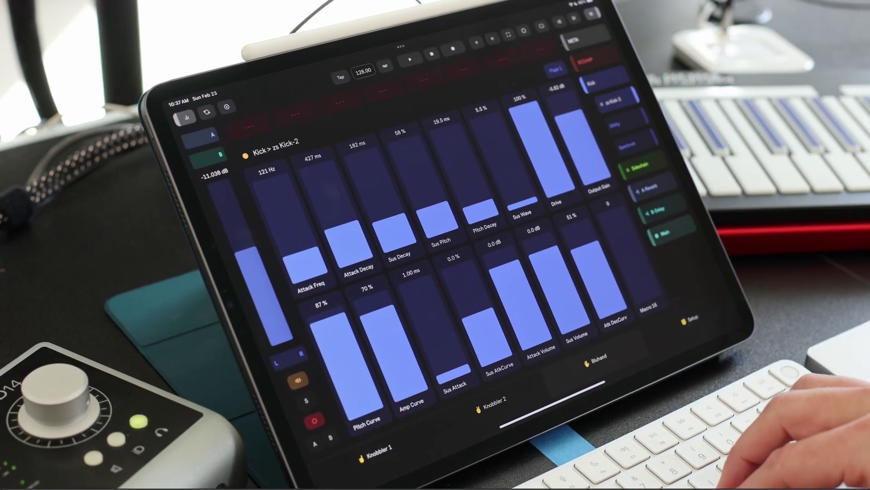